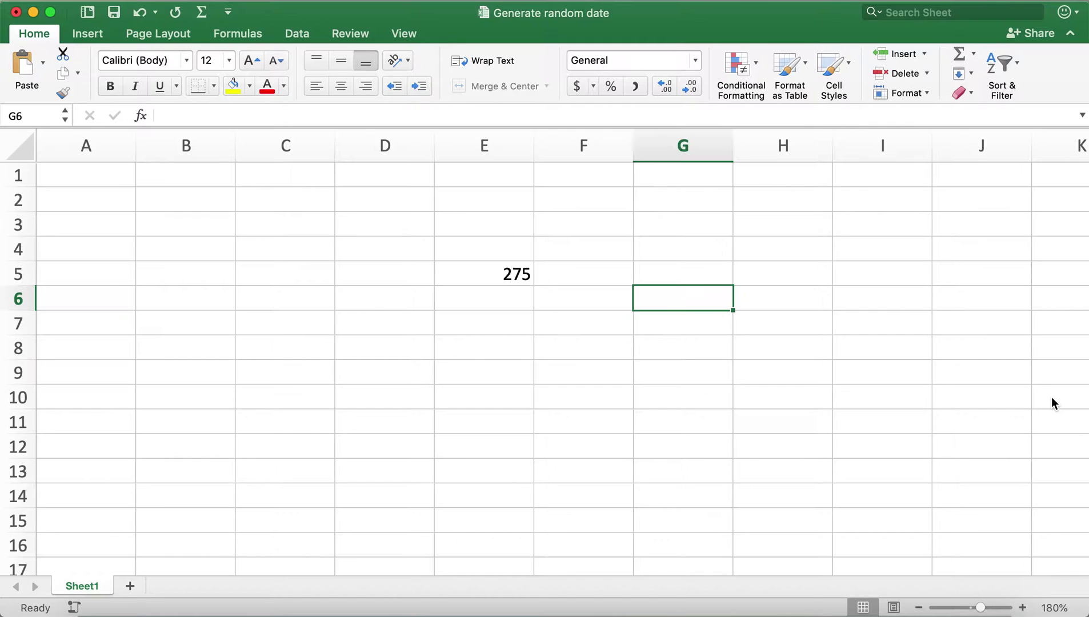
# Check E5's =RANDBETWEEN(9,999) formula and recalculate with F9 for a new random number.
pyautogui.click(521, 277)
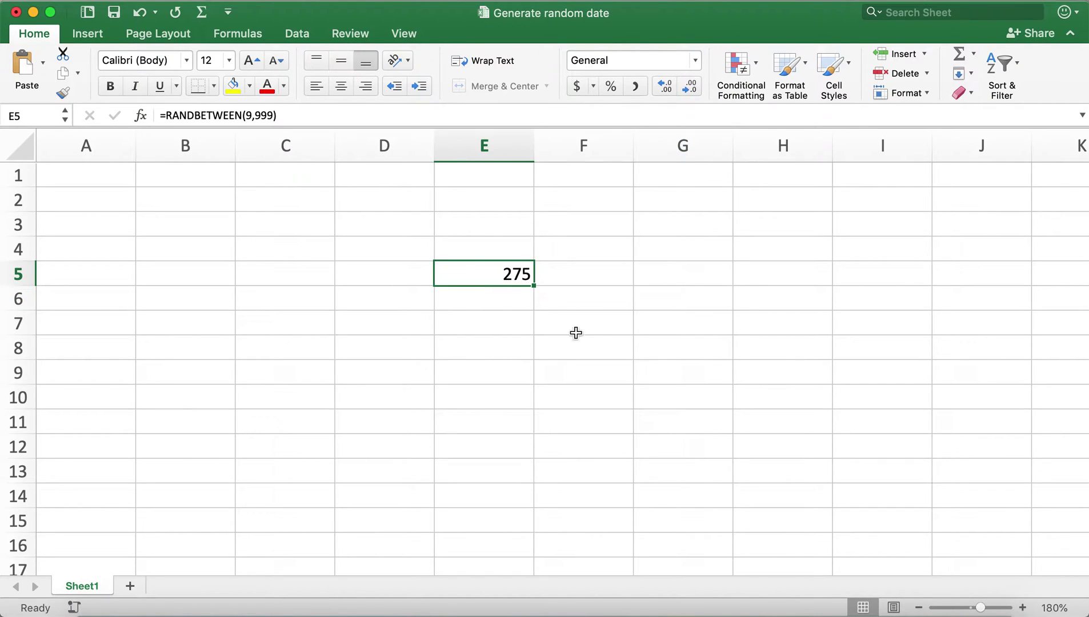
pyautogui.click(677, 319)
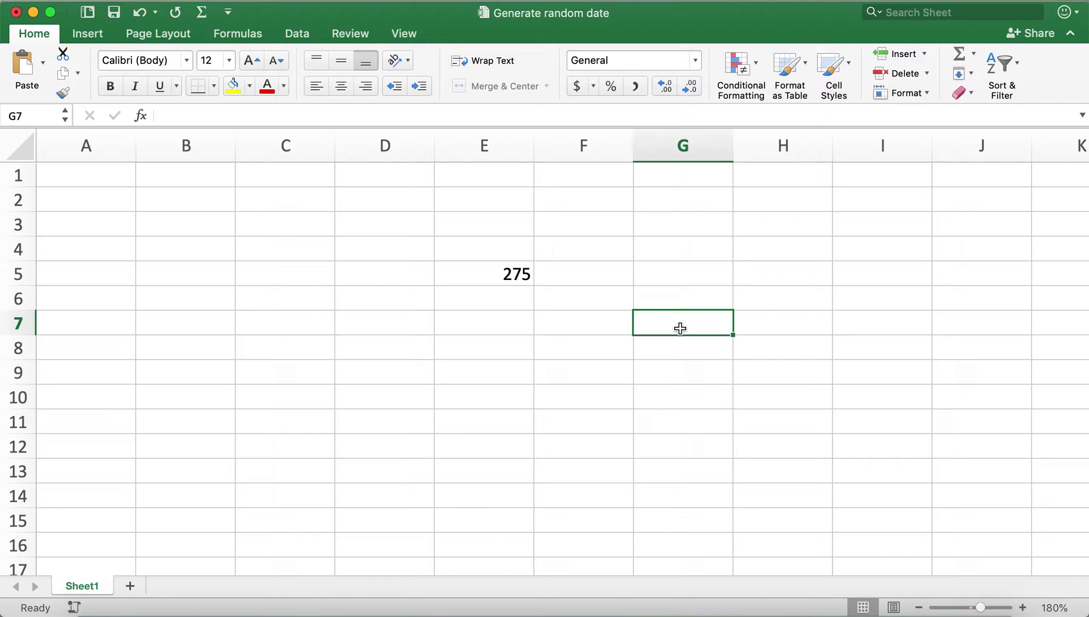
pyautogui.press('F9')
pyautogui.press('F9')
pyautogui.press('F9')
pyautogui.press('F9')
pyautogui.press('F9')
pyautogui.press('F9')
pyautogui.press('F9')
pyautogui.press('F9')
# Reselect E5 and delete its RANDBETWEEN formula.
pyautogui.click(612, 307)
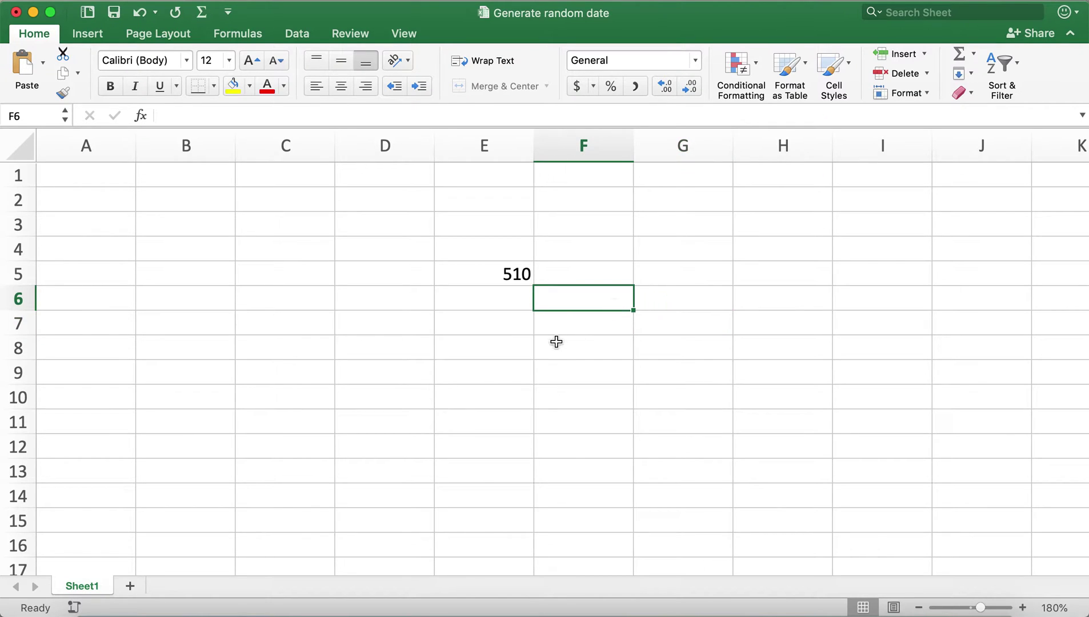
pyautogui.click(526, 275)
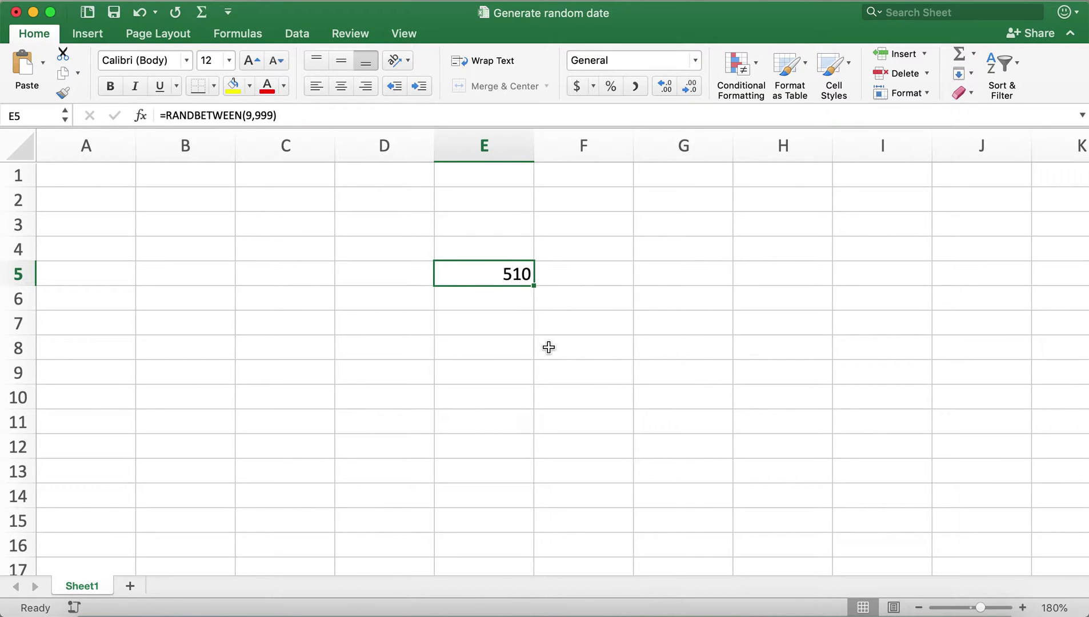
pyautogui.press('Delete')
# Enter =RANDBETWEEN(9, 999) in E5 and recalculate it with F9.
pyautogui.click(540, 323)
pyautogui.click(497, 280)
pyautogui.press('F2')
pyautogui.write('=ran')
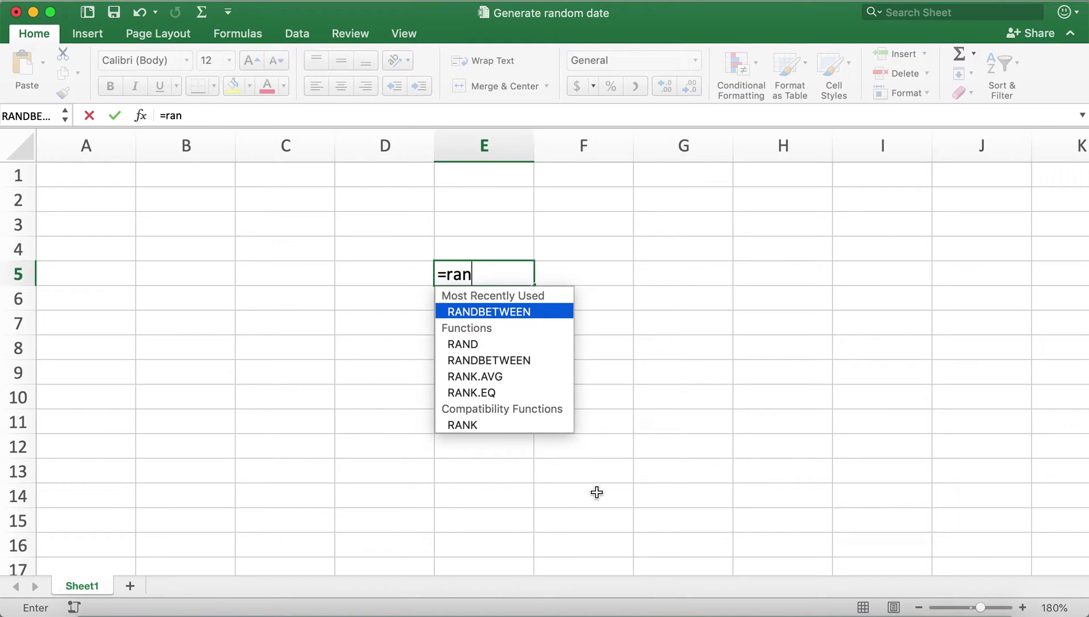
pyautogui.press('Tab')
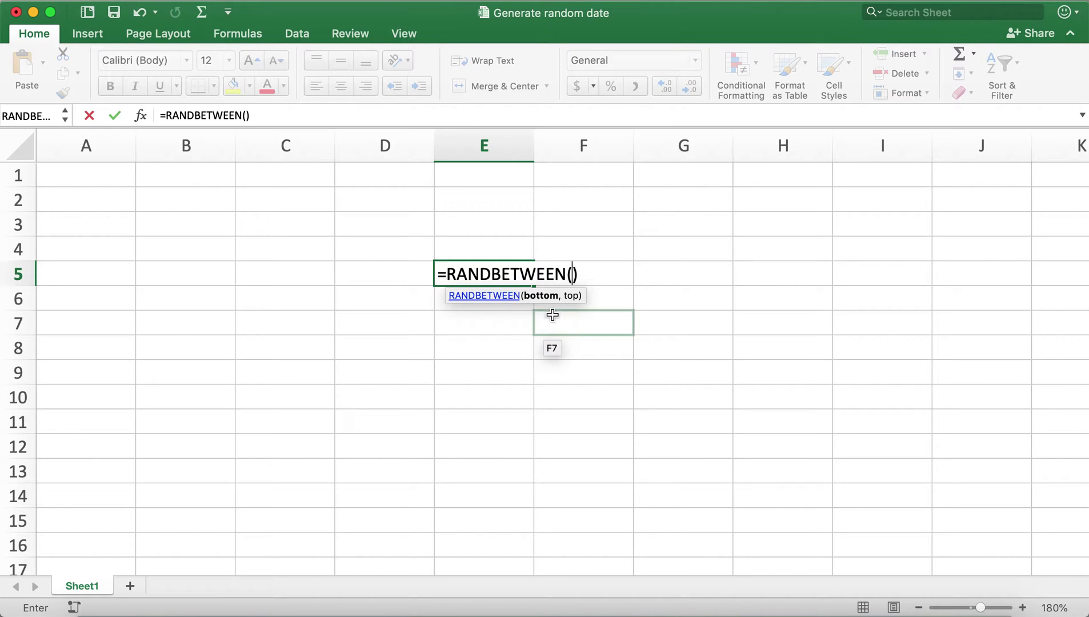
pyautogui.write('9, ')
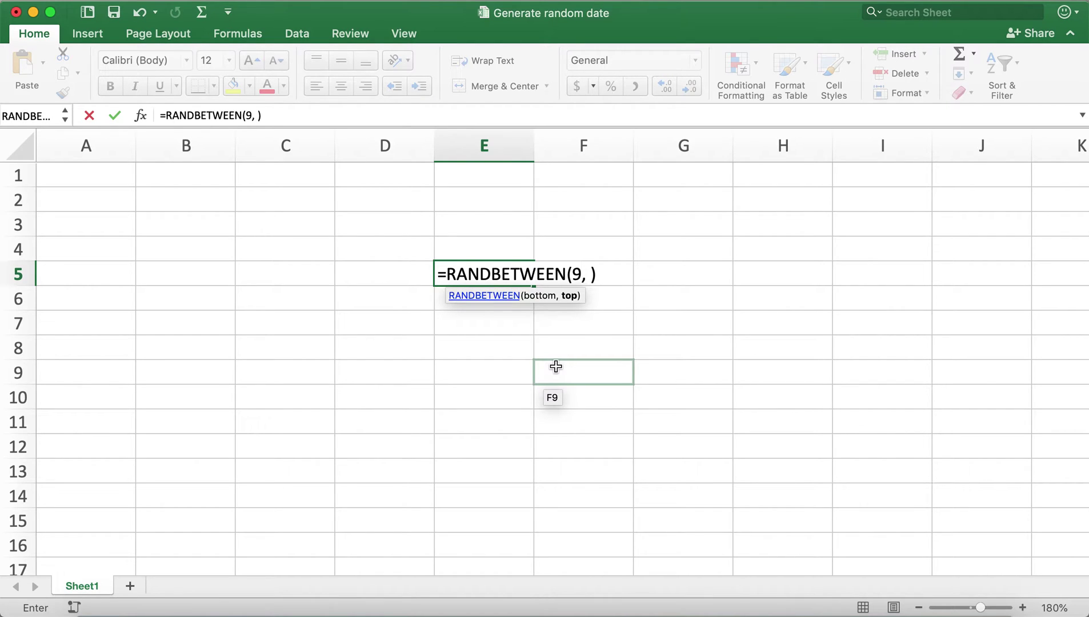
pyautogui.write('999')
pyautogui.press('Return')
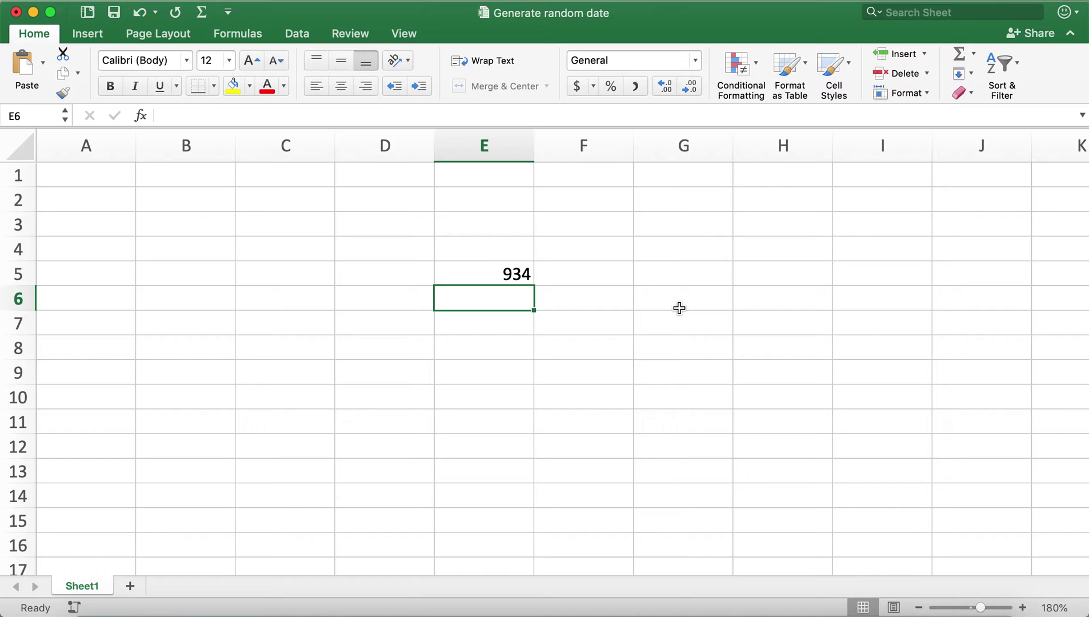
pyautogui.press('F9')
pyautogui.press('F9')
pyautogui.press('F9')
pyautogui.press('F9')
pyautogui.press('F9')
pyautogui.press('F9')
pyautogui.press('F9')
pyautogui.press('F9')
pyautogui.press('F9')
pyautogui.press('F9')
# Delete the RANDBETWEEN formula from E5, leaving it empty, and select D5.
pyautogui.click(644, 300)
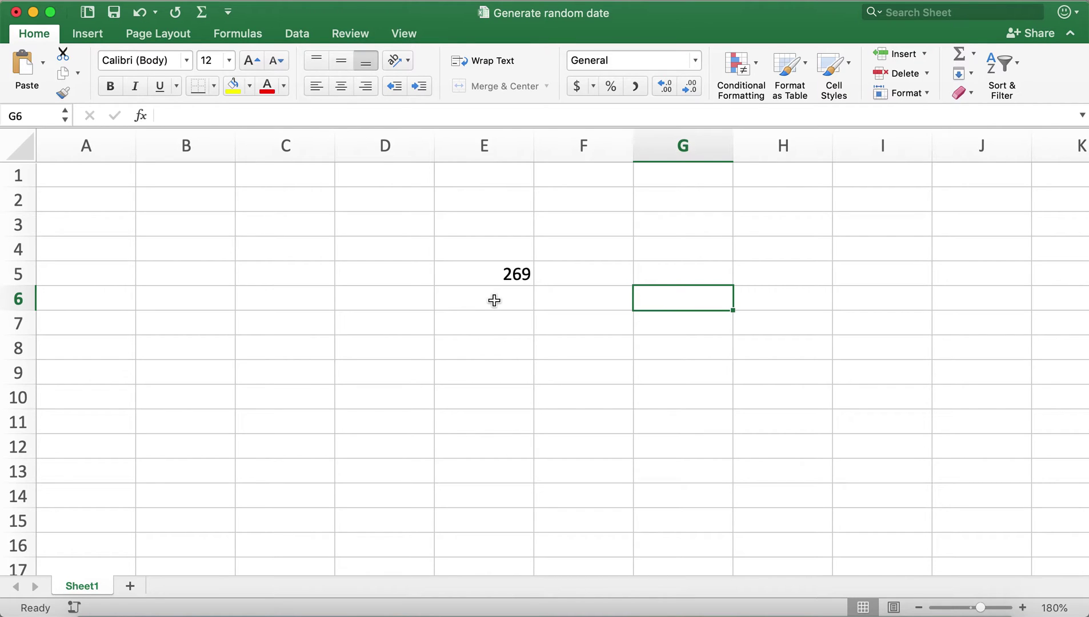
pyautogui.click(522, 278)
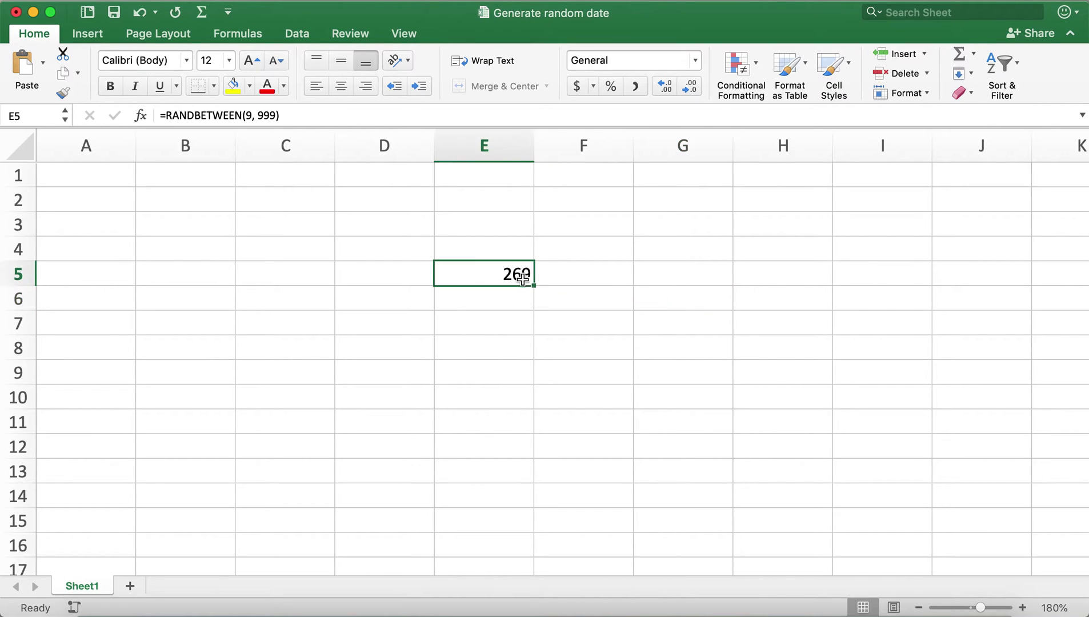
pyautogui.press('Delete')
pyautogui.click(347, 272)
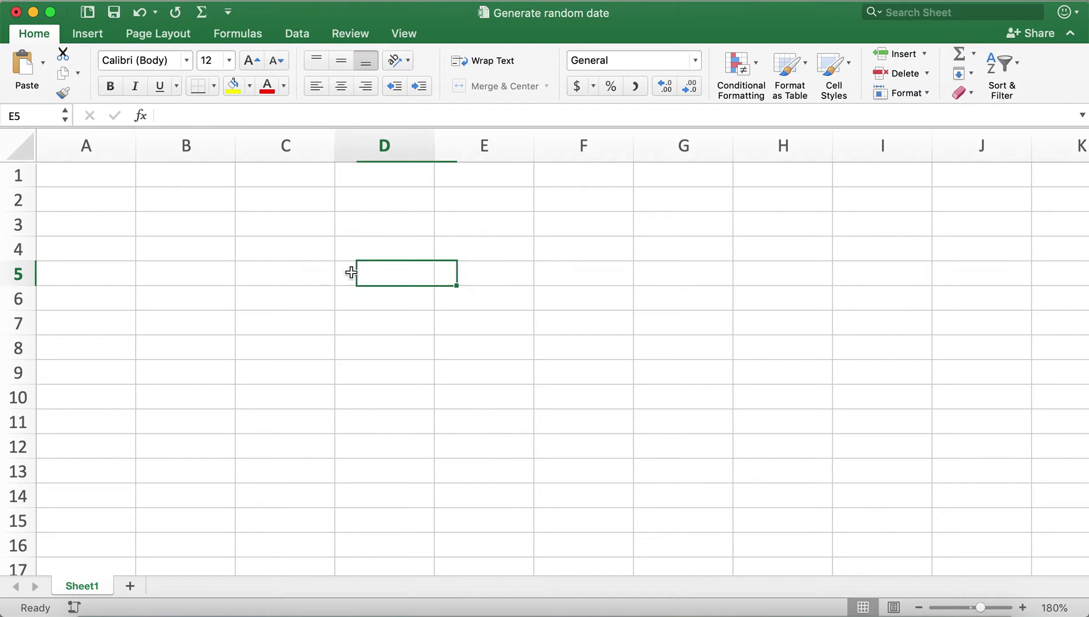
# Type =DATE(RANDBETWEEN(1999, 2029) in D5 and try to enter it, triggering a missing-parenthesis warning.
pyautogui.write('=date')
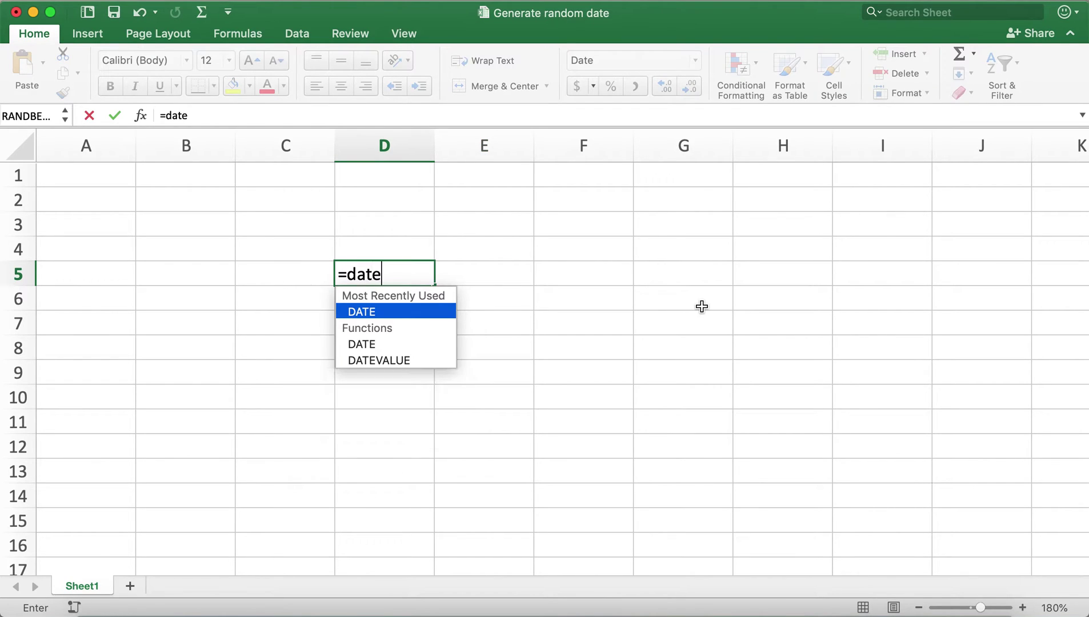
pyautogui.write('(')
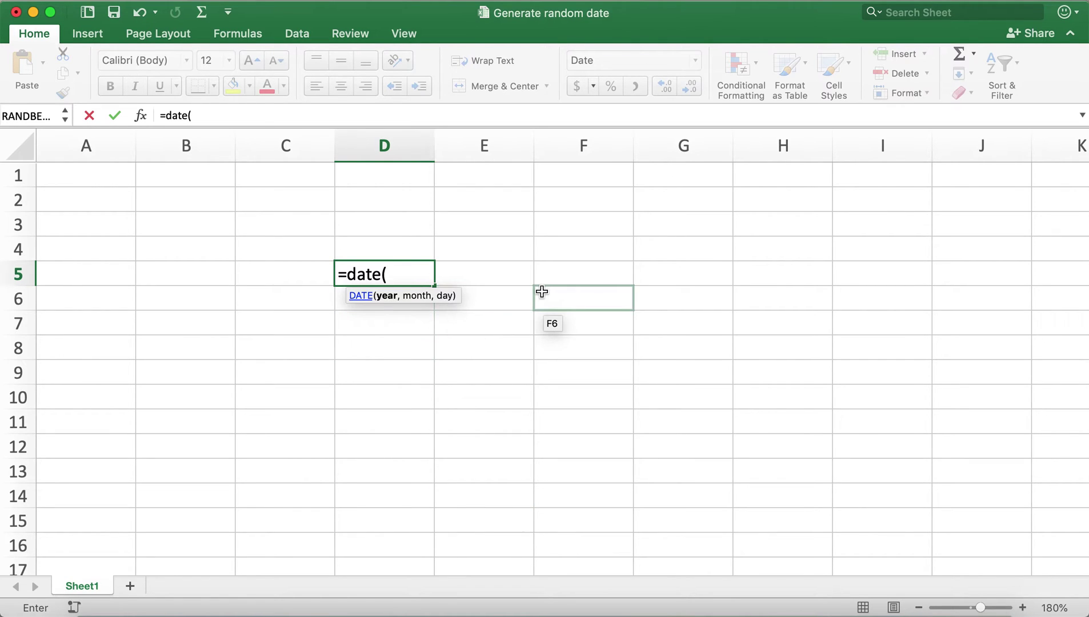
pyautogui.write('ran')
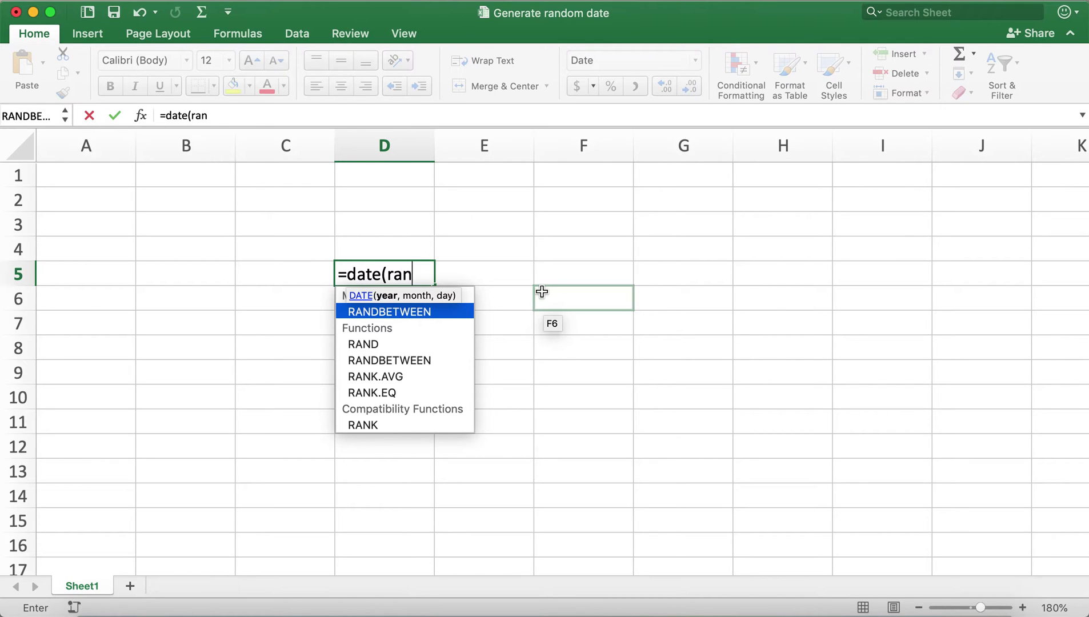
pyautogui.press('Tab')
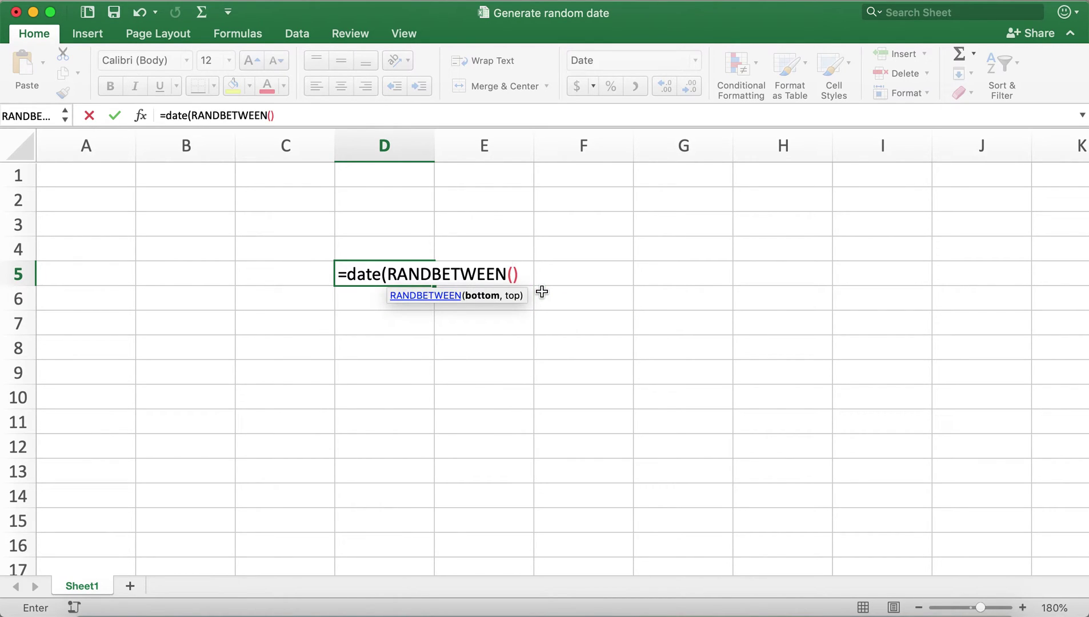
pyautogui.write('1999')
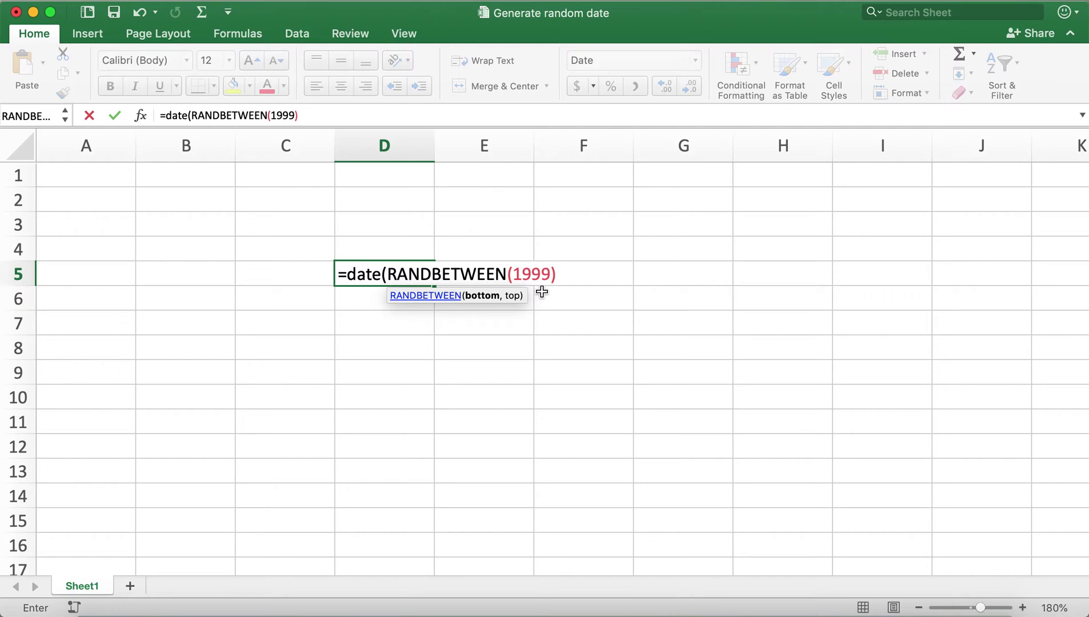
pyautogui.write(', 2029')
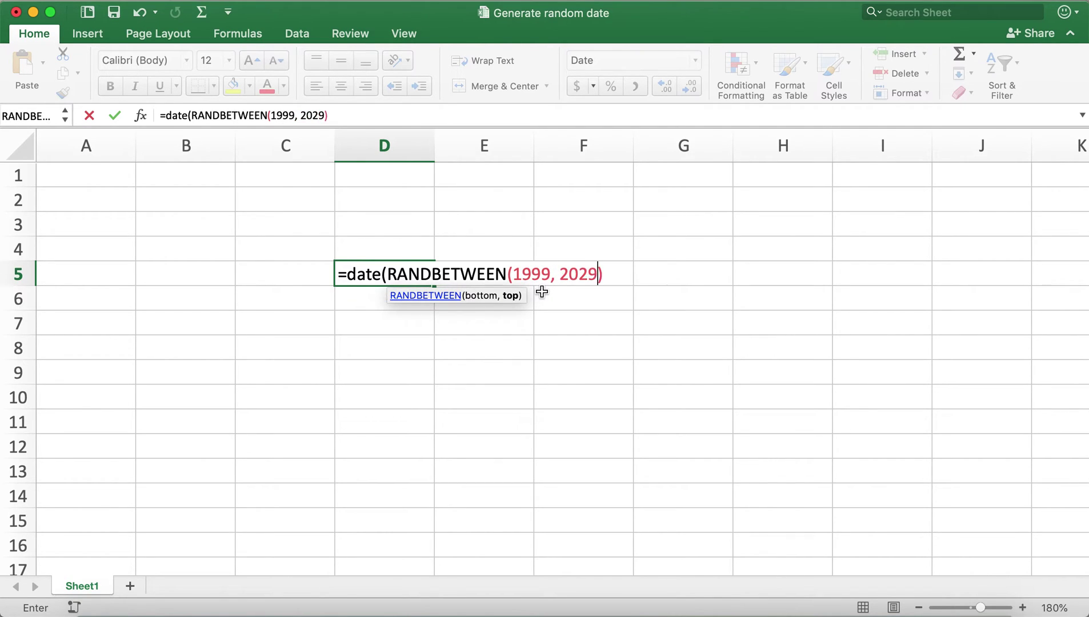
pyautogui.press('Return')
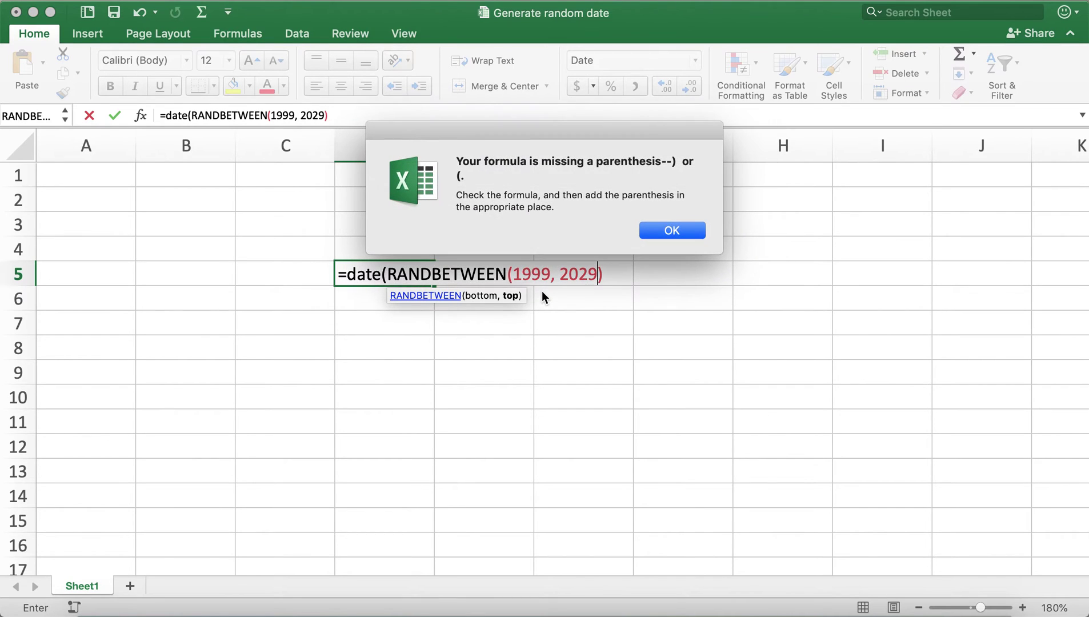
# Dismiss the warning and add RANDBETWEEN(1, 12) as the DATE month argument.
pyautogui.press('Return')
pyautogui.click(401, 117)
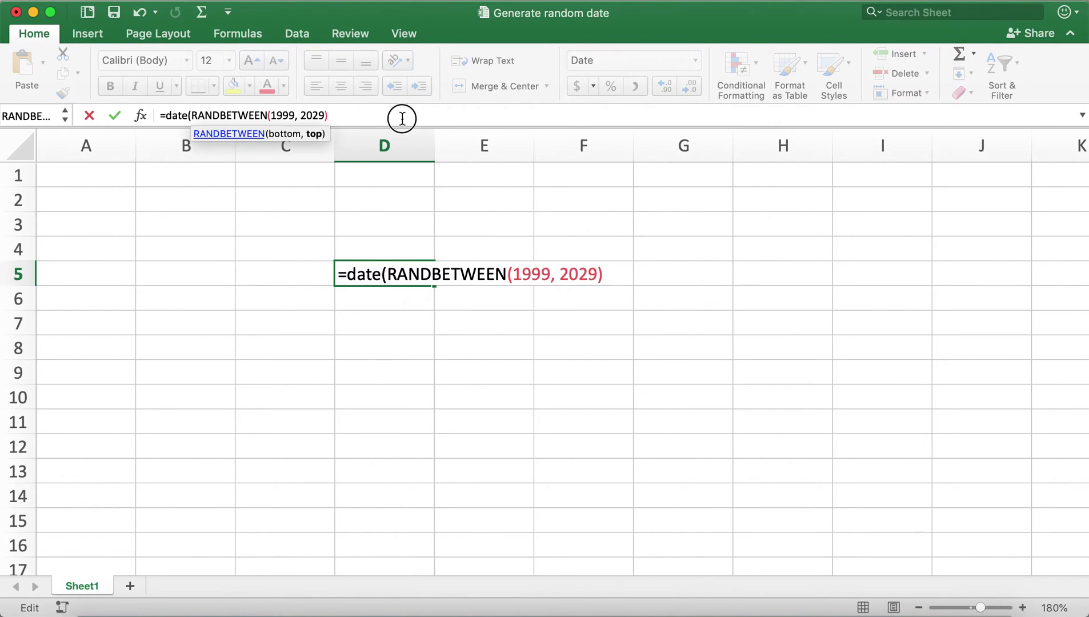
pyautogui.write(',')
pyautogui.write(' ran')
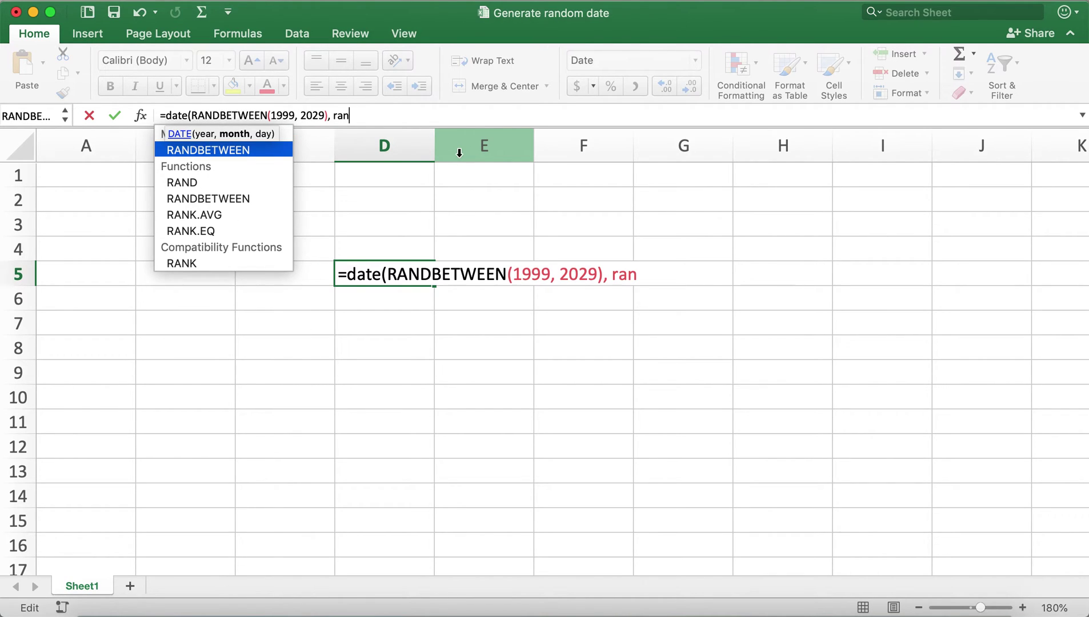
pyautogui.press('Tab')
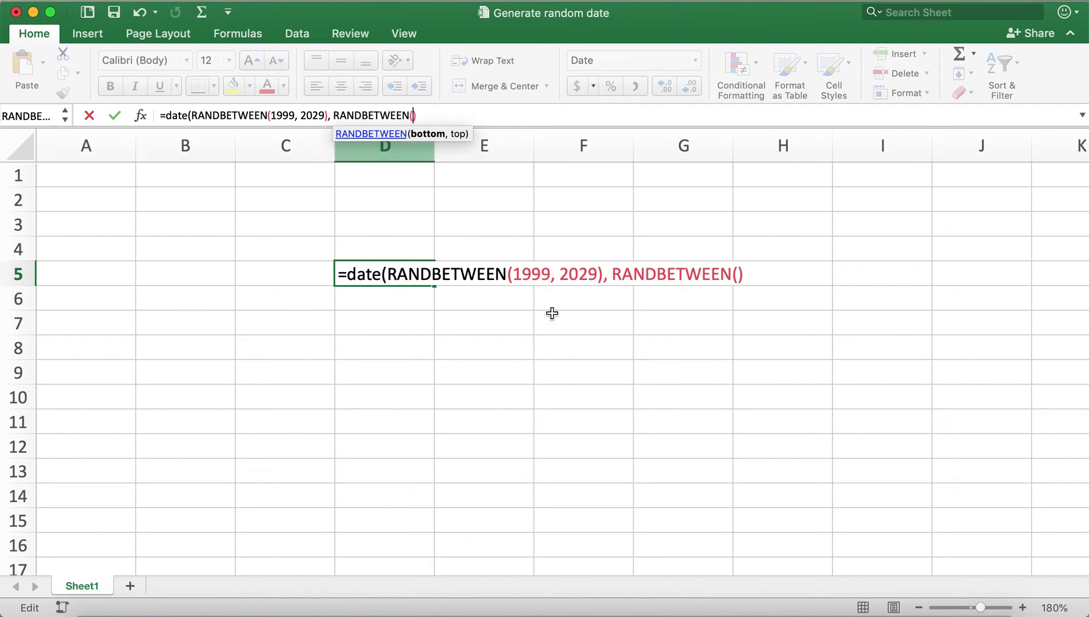
pyautogui.press('Left')
pyautogui.press('Left')
pyautogui.press('Left')
pyautogui.press('Left')
pyautogui.press('Left')
pyautogui.press('Left')
pyautogui.press('Left')
pyautogui.press('Left')
pyautogui.press('Left')
pyautogui.press('Left')
pyautogui.press('Left')
pyautogui.press('Left')
pyautogui.press('Left')
pyautogui.press('Left')
pyautogui.press('Left')
pyautogui.press('Left')
pyautogui.press('Left')
pyautogui.press('Left')
pyautogui.press('Left')
pyautogui.press('Left')
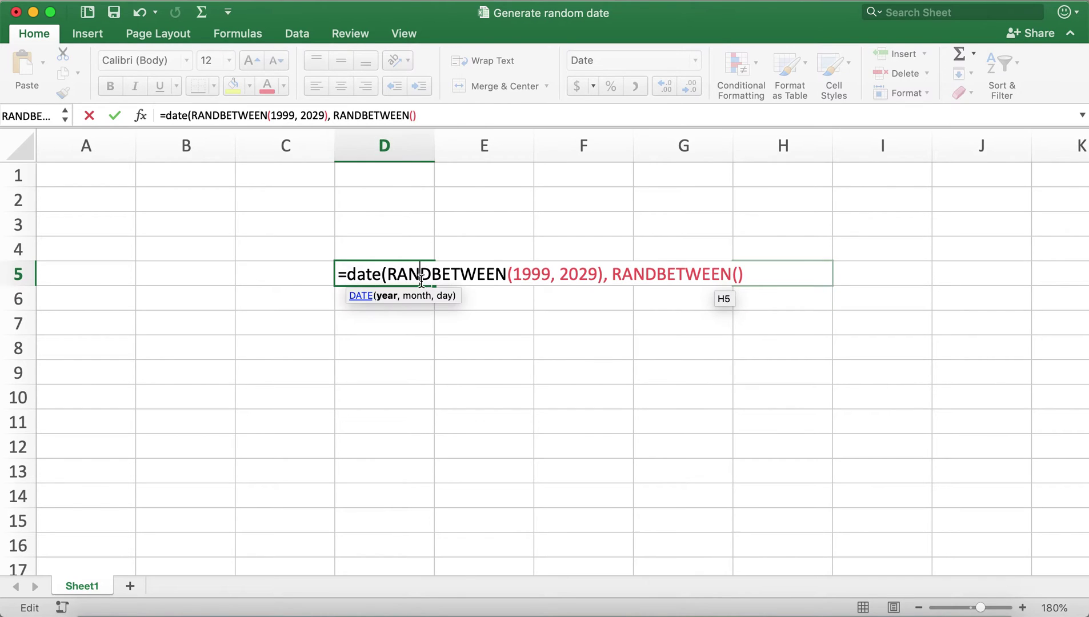
pyautogui.press('Right')
pyautogui.press('Right')
pyautogui.press('Right')
pyautogui.press('Right')
pyautogui.press('Right')
pyautogui.press('Right')
pyautogui.press('Right')
pyautogui.press('Right')
pyautogui.press('Right')
pyautogui.press('Right')
pyautogui.press('Right')
pyautogui.press('Right')
pyautogui.press('Right')
pyautogui.press('Right')
pyautogui.press('Right')
pyautogui.press('Right')
pyautogui.press('Right')
pyautogui.press('Right')
pyautogui.press('Right')
pyautogui.press('Right')
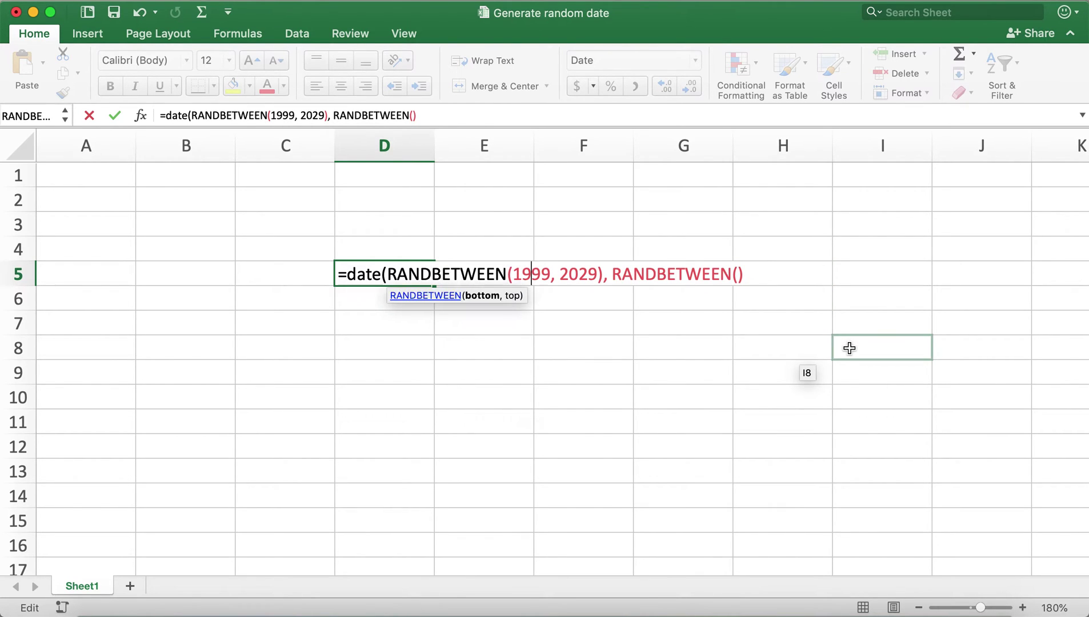
pyautogui.press('Right')
pyautogui.press('Right')
pyautogui.press('Right')
pyautogui.press('Right')
pyautogui.press('Right')
pyautogui.press('Right')
pyautogui.press('Right')
pyautogui.press('Right')
pyautogui.press('Right')
pyautogui.press('Right')
pyautogui.press('Right')
pyautogui.press('Right')
pyautogui.press('Right')
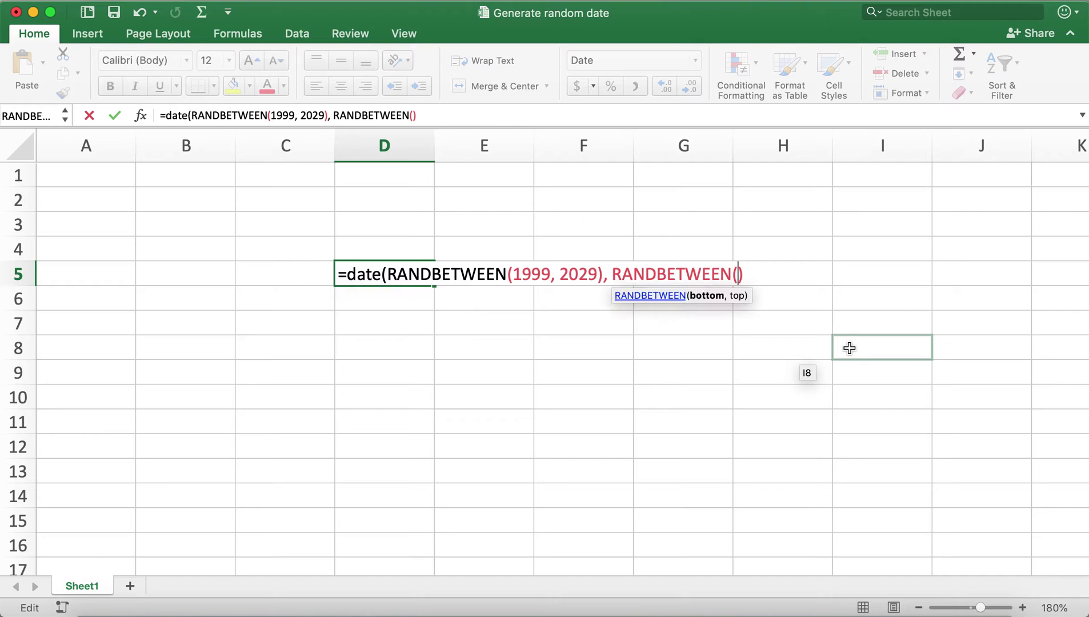
pyautogui.write('1, 12')
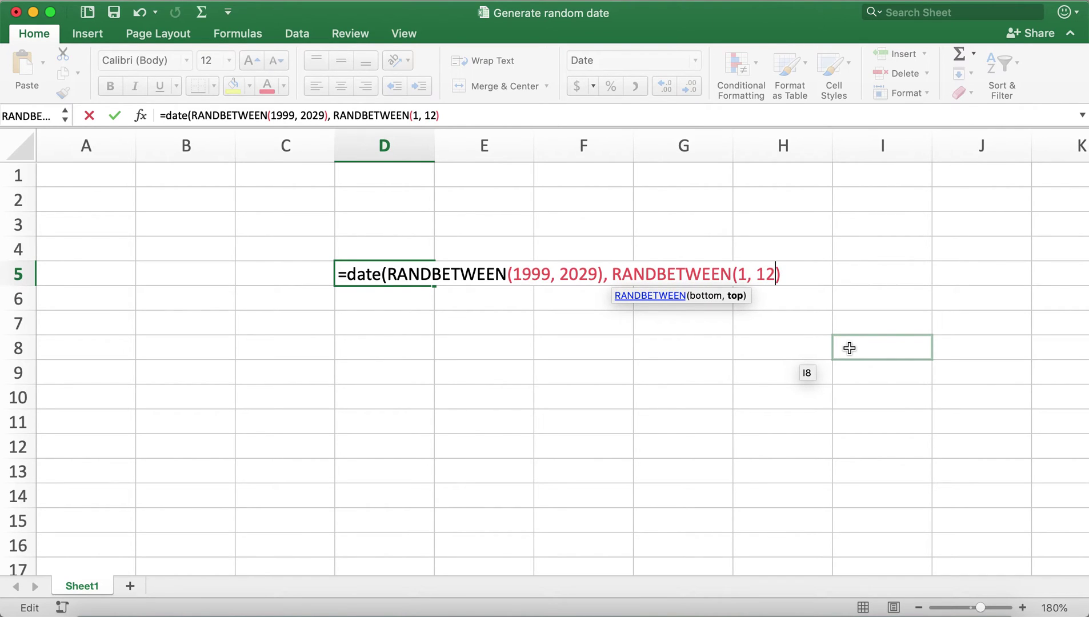
# Add RANDBETWEEN(1, 31) as the day argument and close the DATE parentheses.
pyautogui.press('Right')
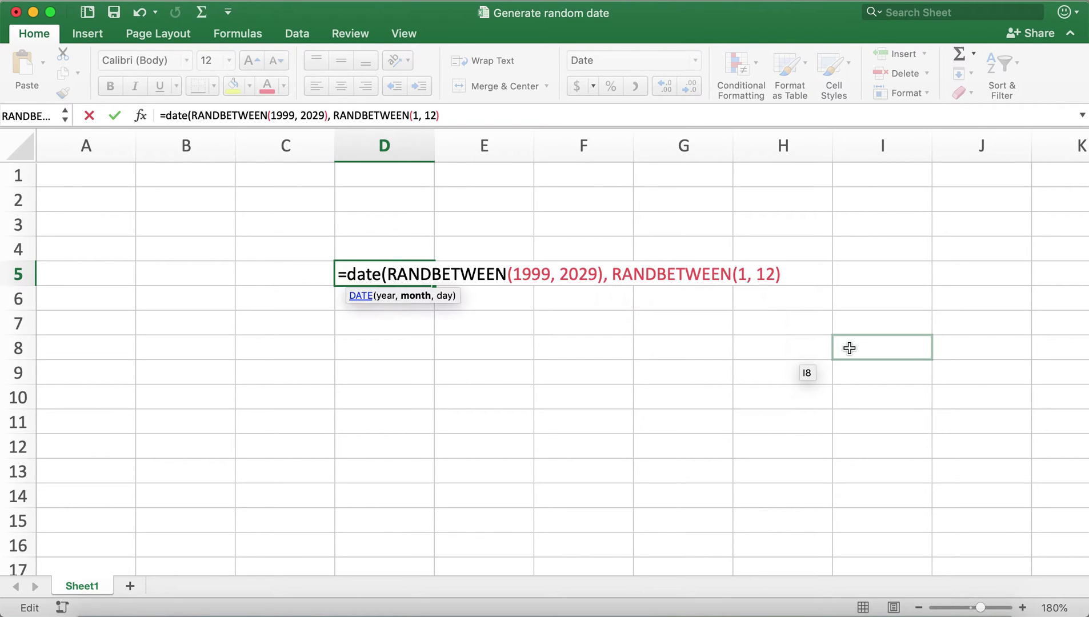
pyautogui.write(', ran')
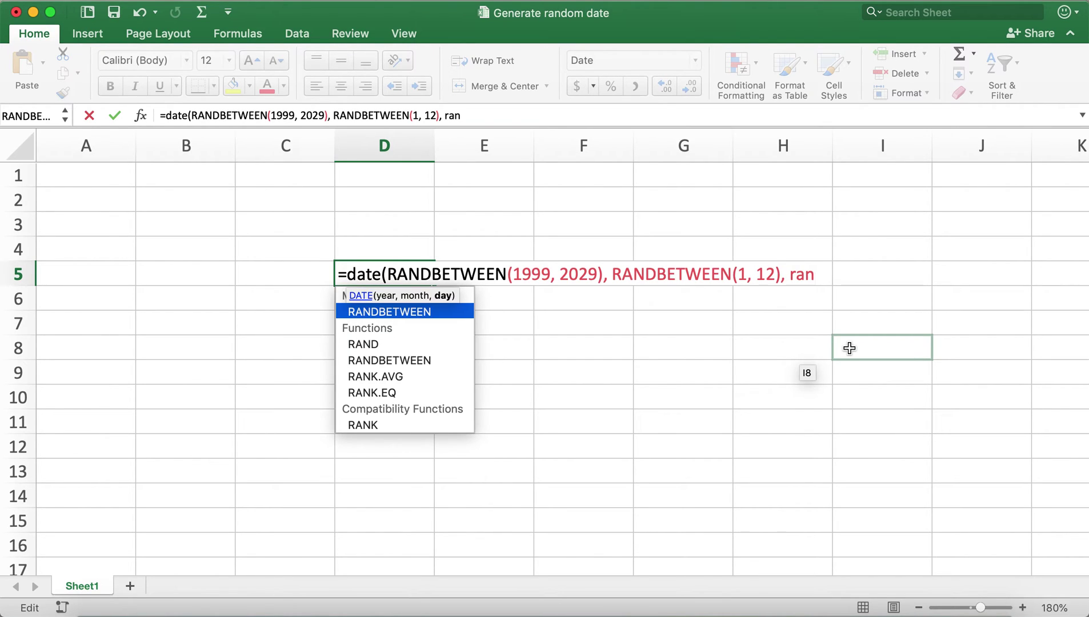
pyautogui.press('Tab')
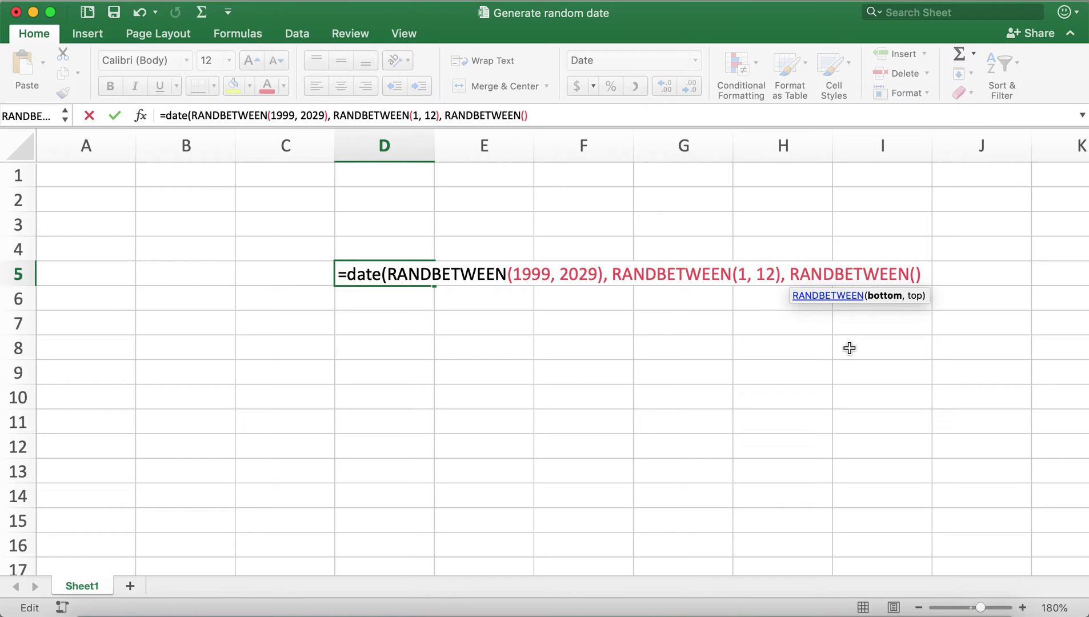
pyautogui.write('1, ')
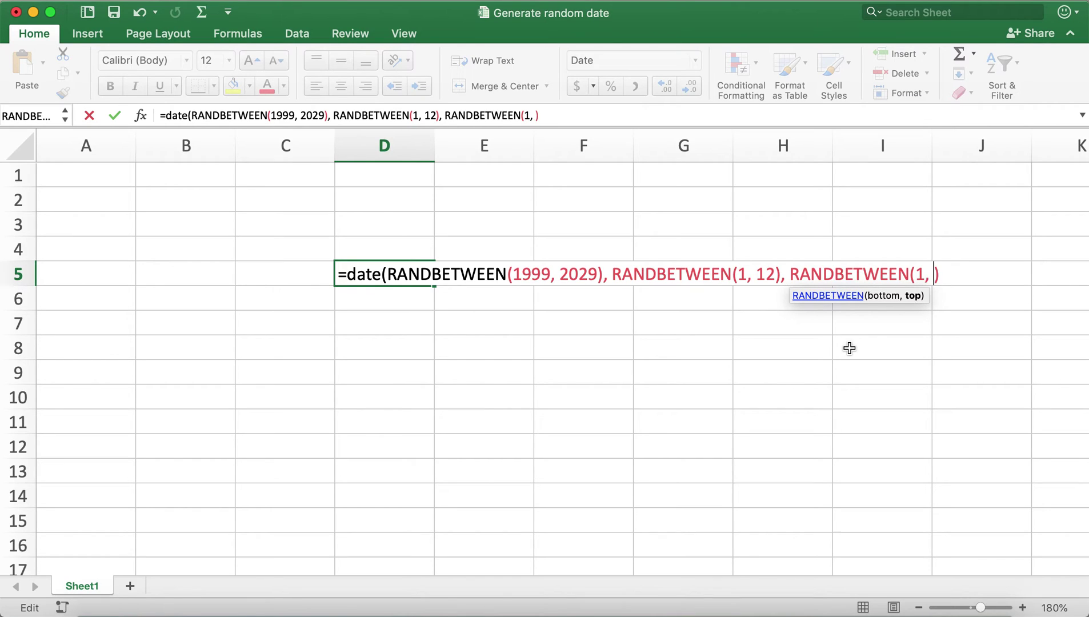
pyautogui.write('31')
pyautogui.press('Right')
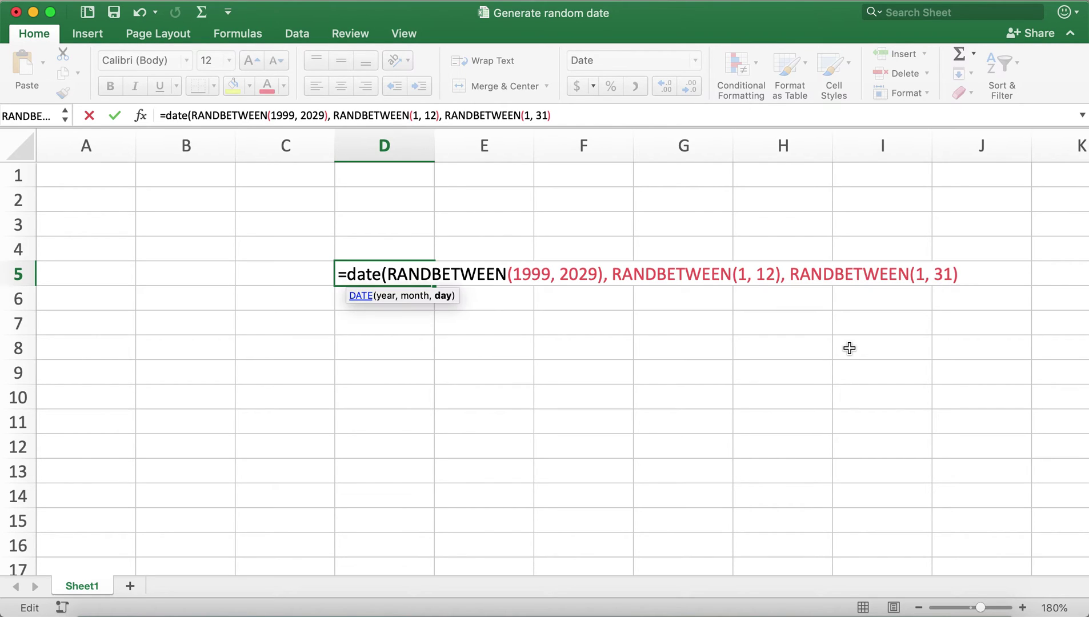
pyautogui.write(')')
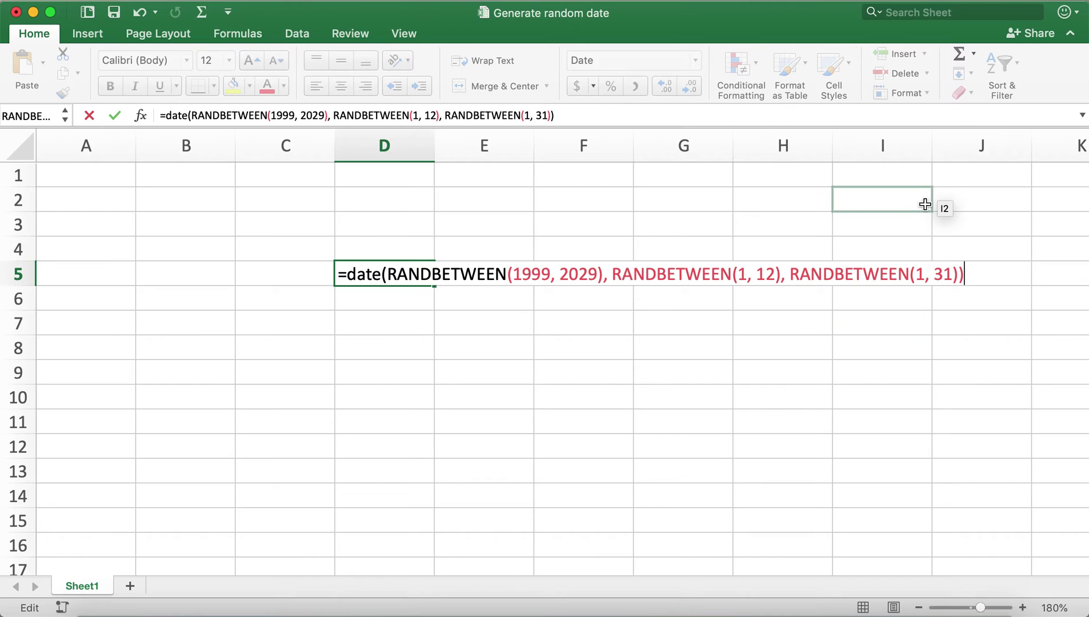
# Commit the DATE formula in D5 and recalculate three times with F9, reaching 2/25/2019.
pyautogui.press('Return')
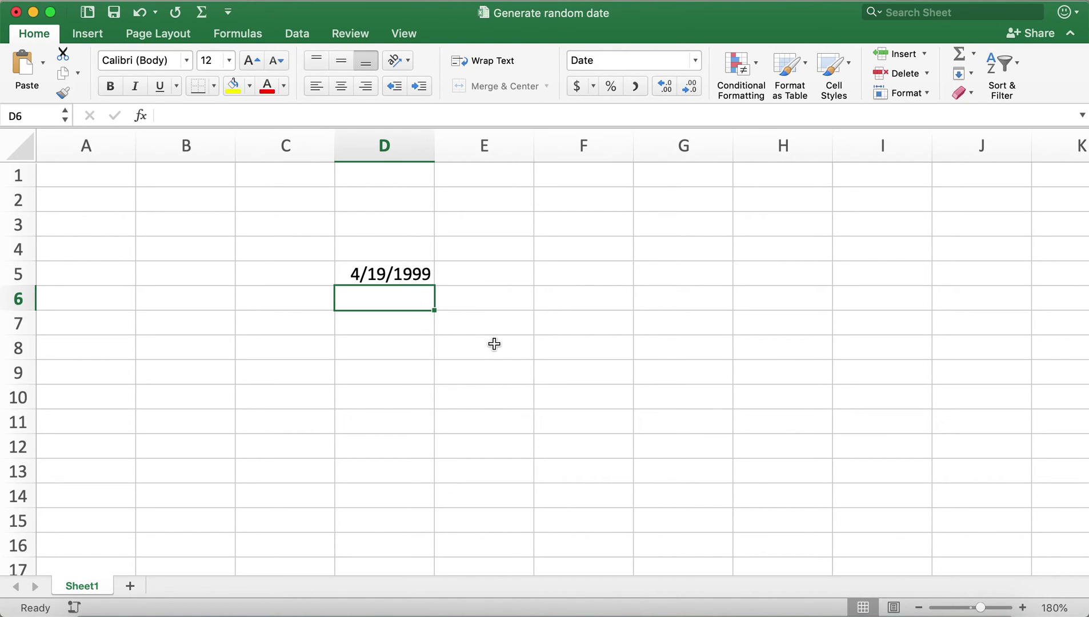
pyautogui.press('F9')
pyautogui.press('F9')
pyautogui.press('F9')
pyautogui.press('F9')
pyautogui.press('F9')
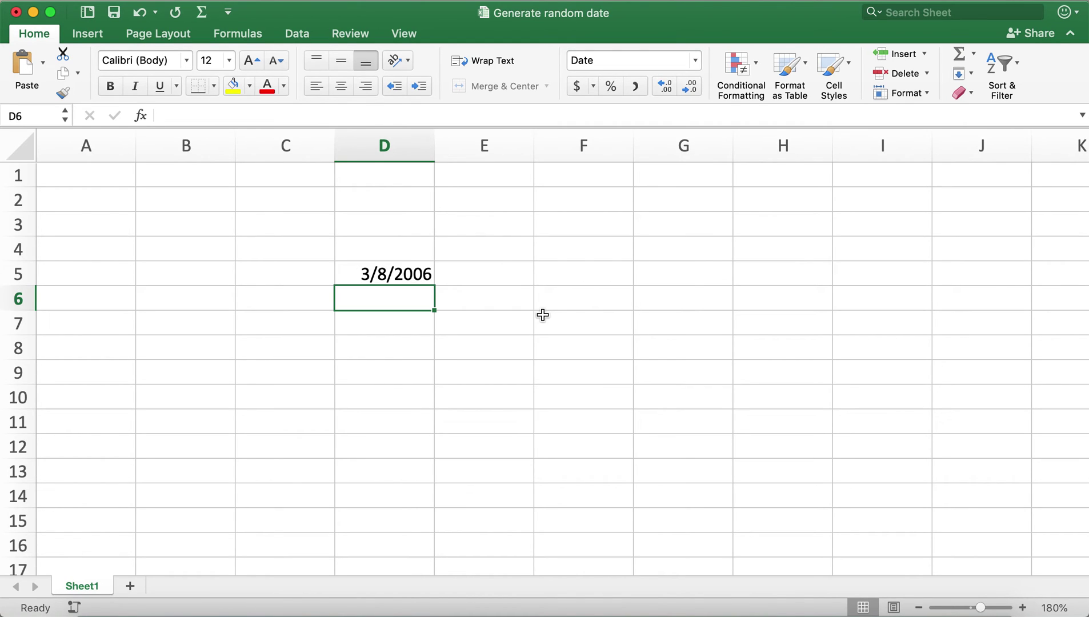
pyautogui.press('F9')
pyautogui.press('F9')
pyautogui.press('F9')
pyautogui.press('F9')
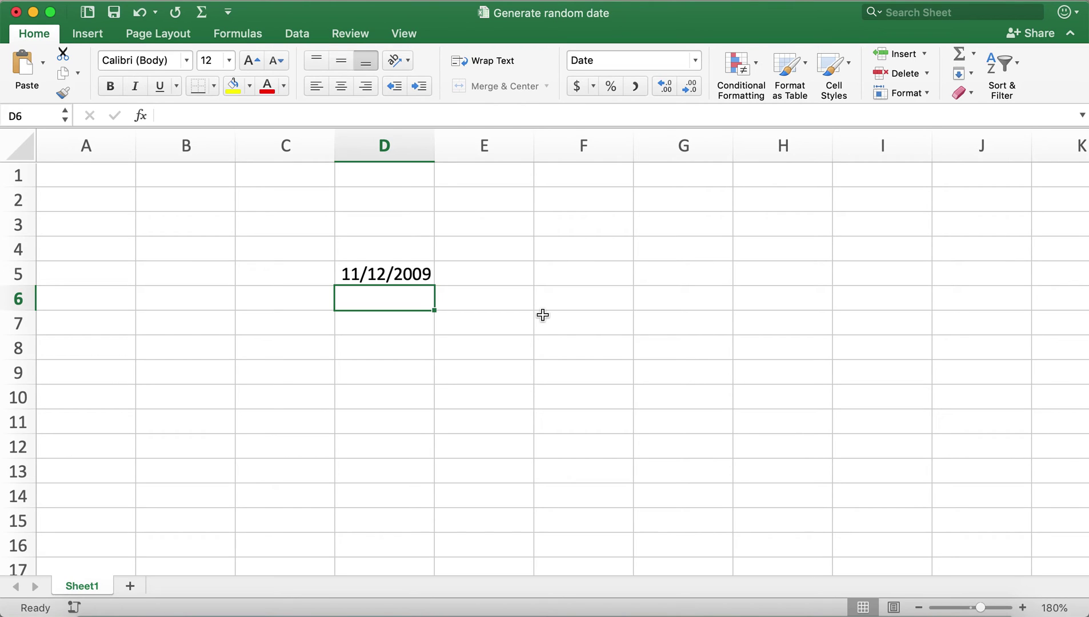
pyautogui.press('F9')
pyautogui.press('F9')
pyautogui.press('F9')
pyautogui.click(554, 278)
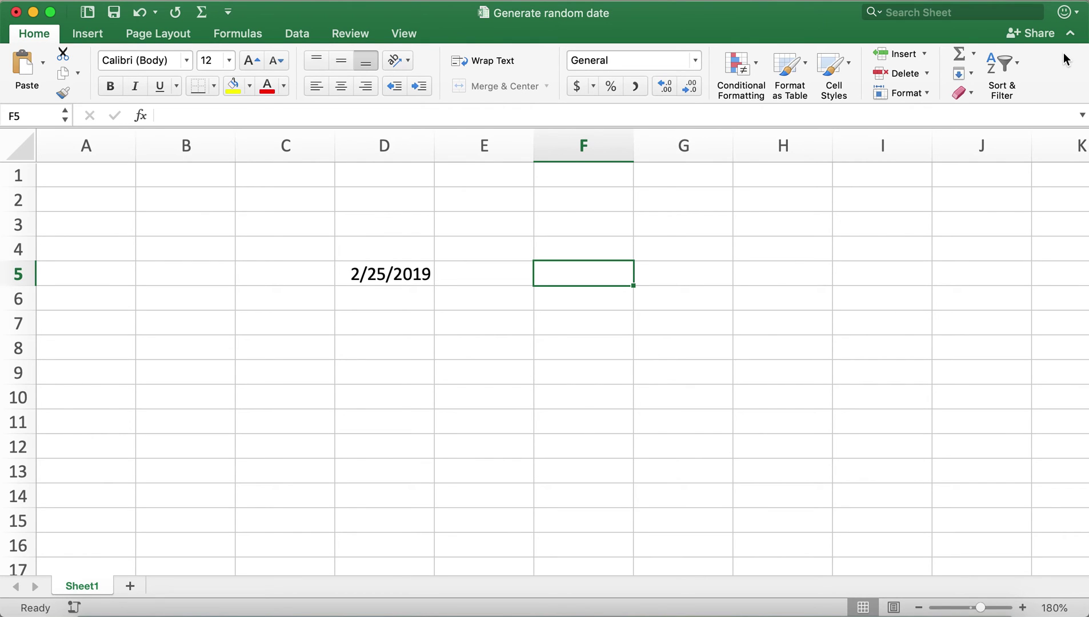
# Write the note 'fn+F9' in F5, then delete it again.
pyautogui.write('fn+F(')
pyautogui.press('BackSpace')
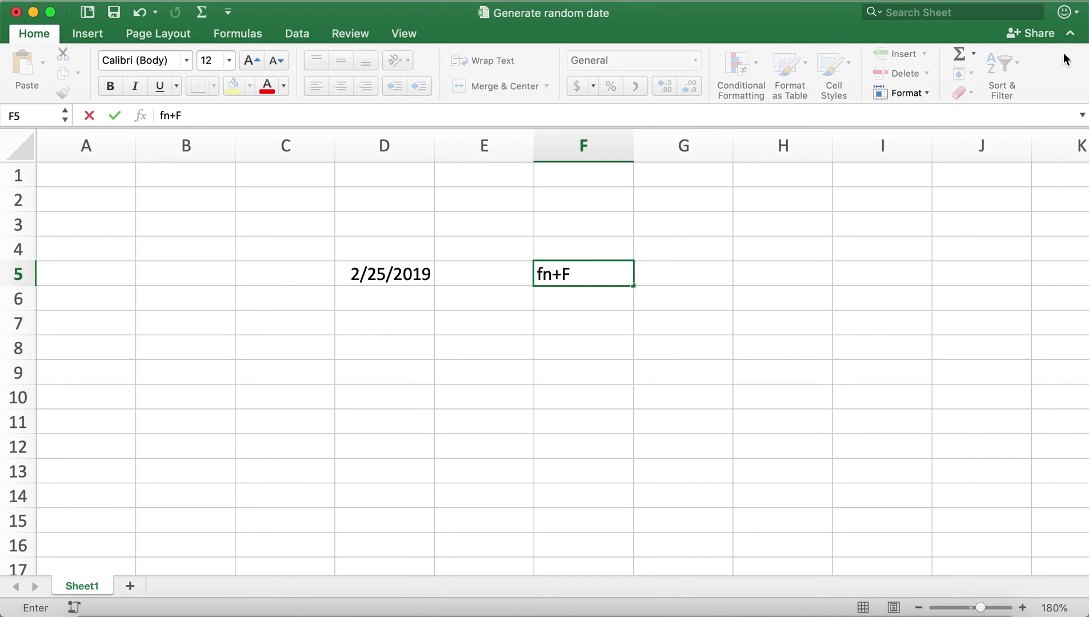
pyautogui.write('9')
pyautogui.click(628, 317)
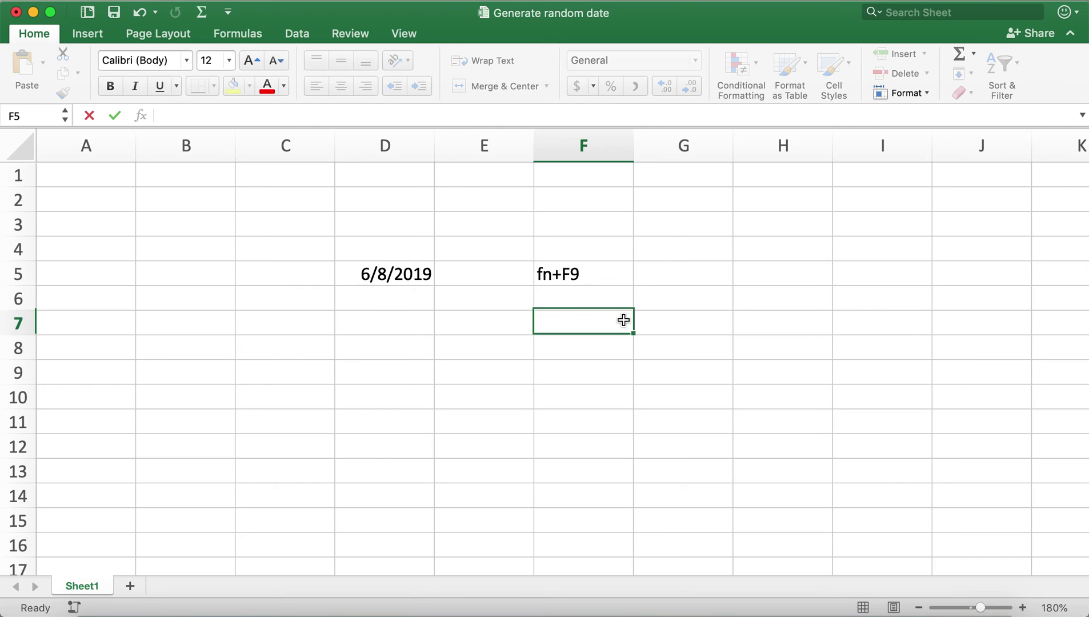
pyautogui.click(600, 280)
pyautogui.press('Delete')
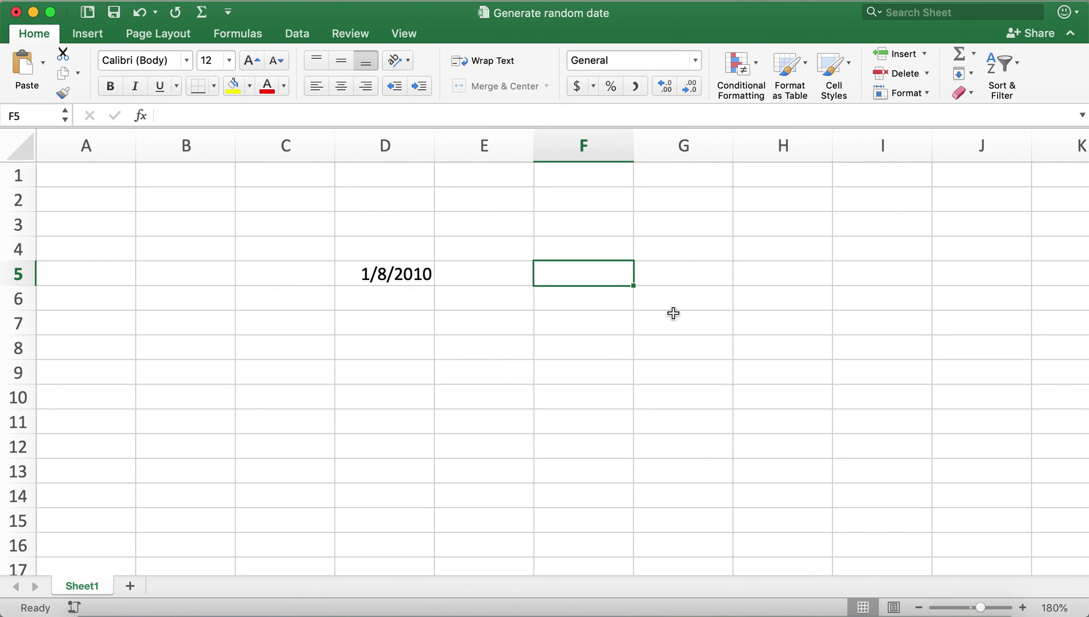
# Recalculate four times with F9 for new random dates in D5, ending at 10/22/2002.
pyautogui.press('F9')
pyautogui.press('F9')
pyautogui.press('F9')
pyautogui.press('F9')
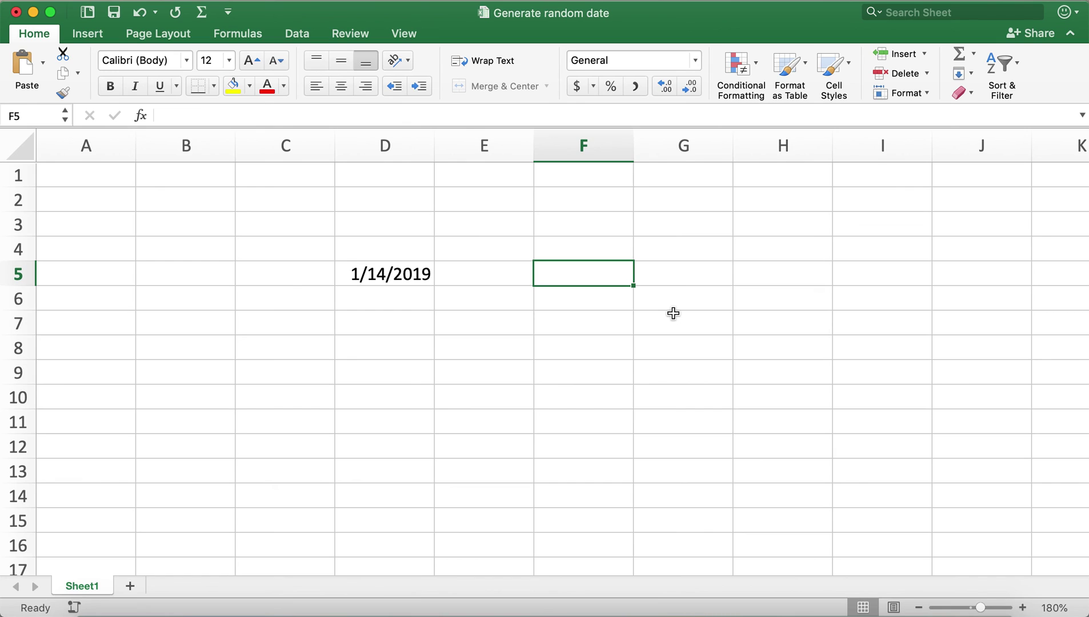
pyautogui.press('F9')
pyautogui.press('F9')
pyautogui.press('F9')
pyautogui.press('F9')
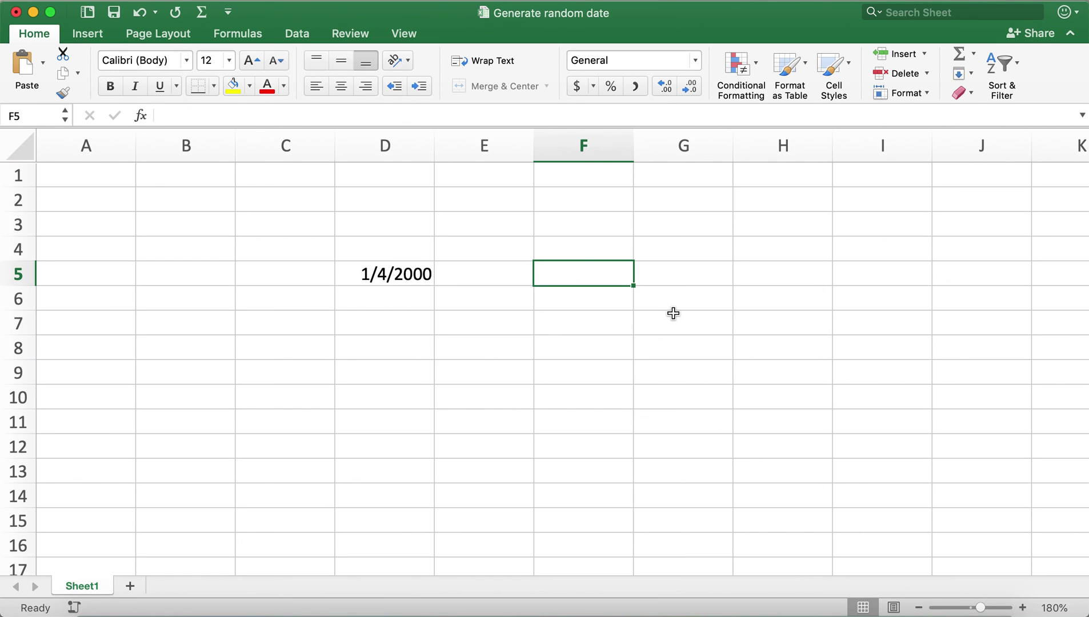
pyautogui.press('F9')
pyautogui.press('F9')
pyautogui.press('F9')
pyautogui.press('F9')
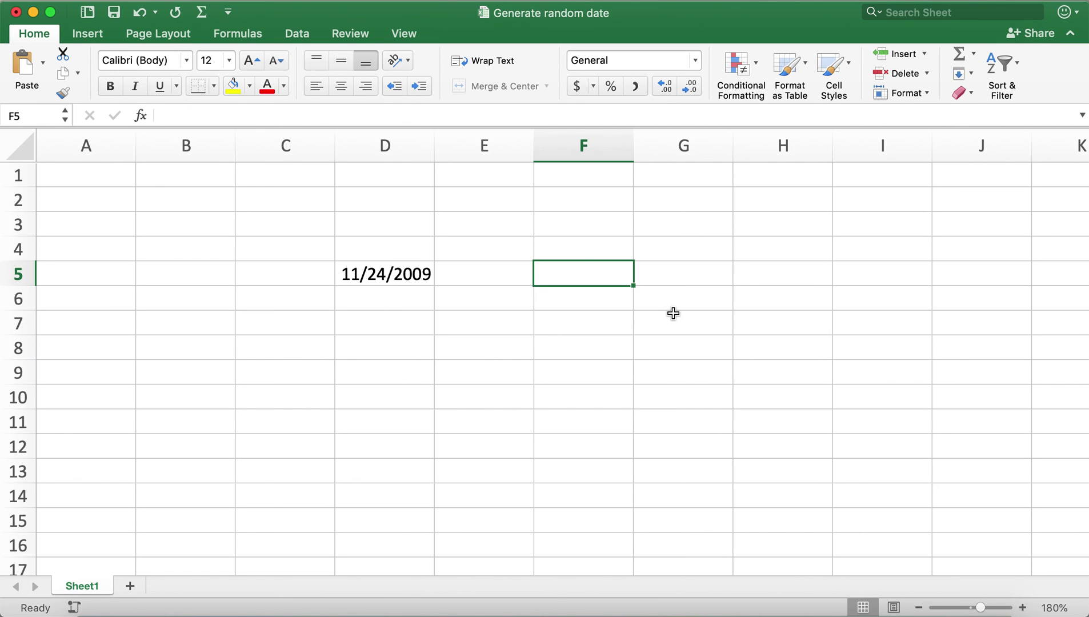
pyautogui.press('F9')
pyautogui.press('F9')
pyautogui.press('F9')
pyautogui.press('F9')
pyautogui.press('F9')
pyautogui.press('F9')
pyautogui.press('F9')
pyautogui.press('F9')
pyautogui.press('F9')
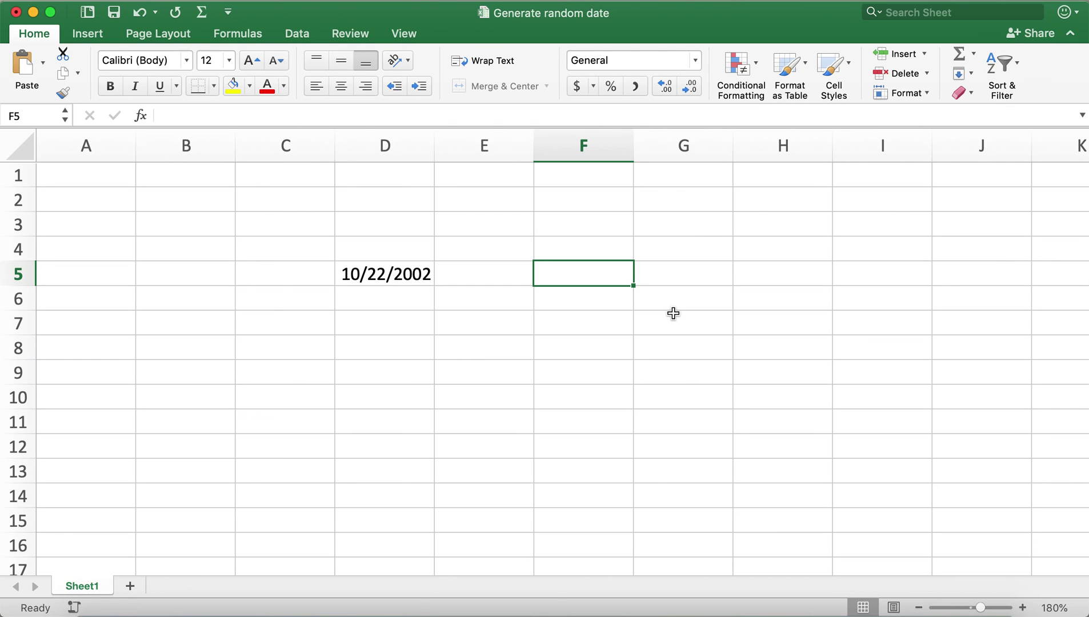